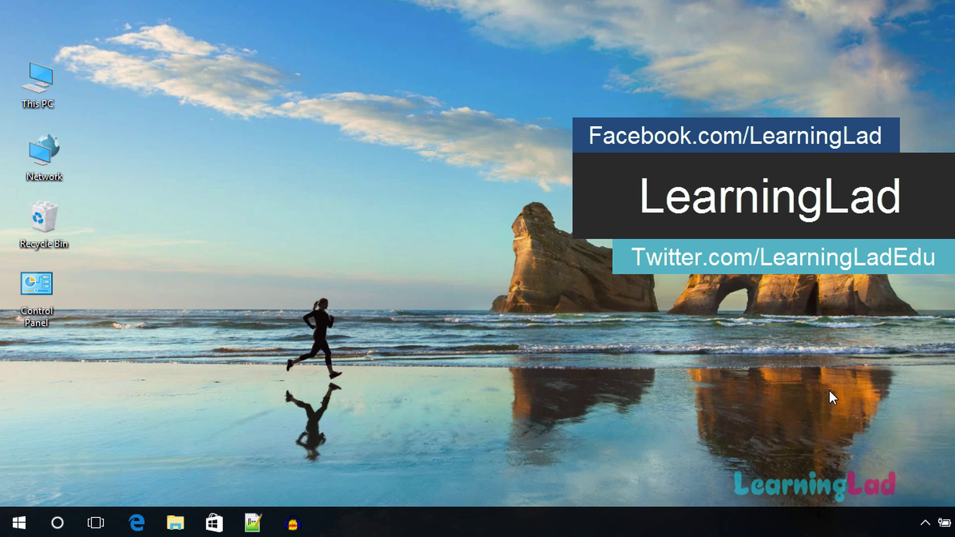
Launch a blank Notepad document by running notepad from the Run dialog.
{"action": "key", "text": "super+r"}
{"action": "type", "text": "no"}
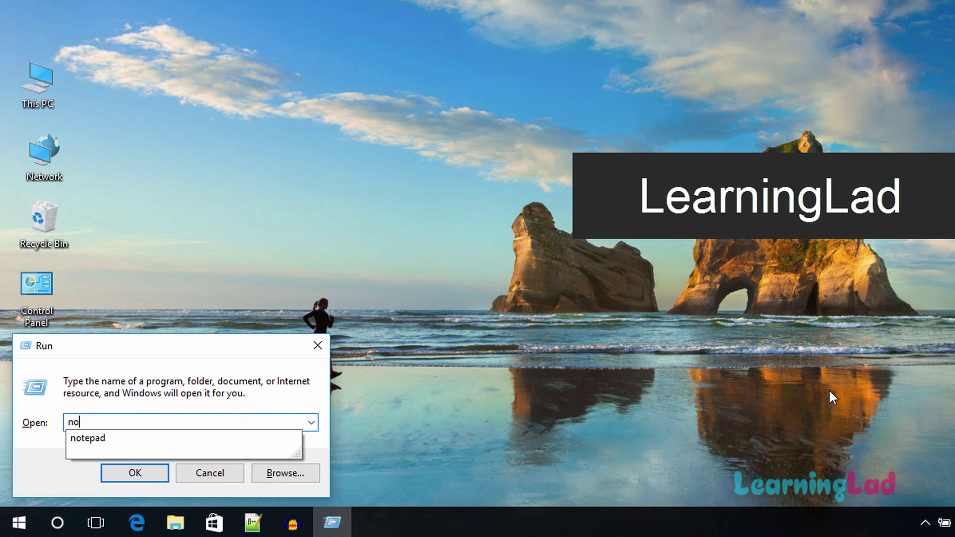
{"action": "type", "text": "tepad"}
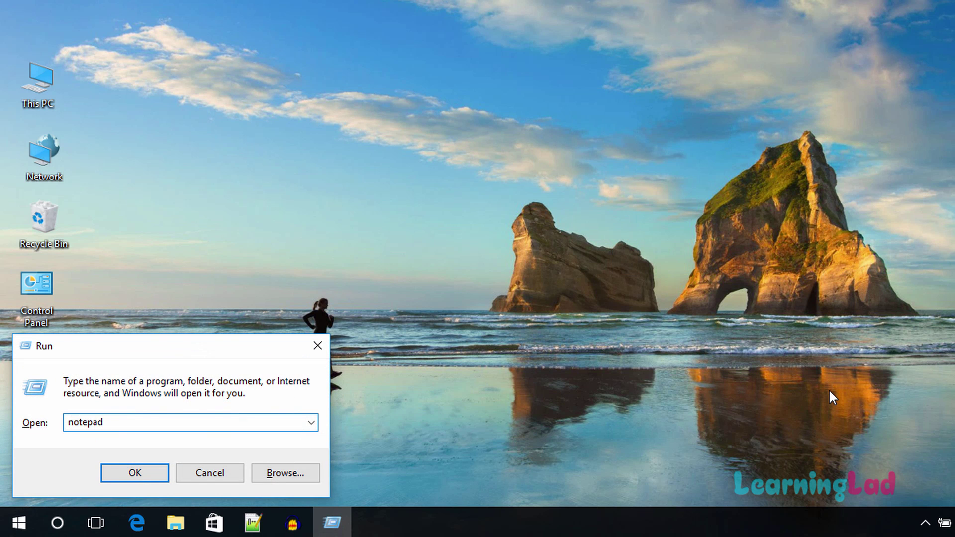
{"action": "key", "text": "Return"}
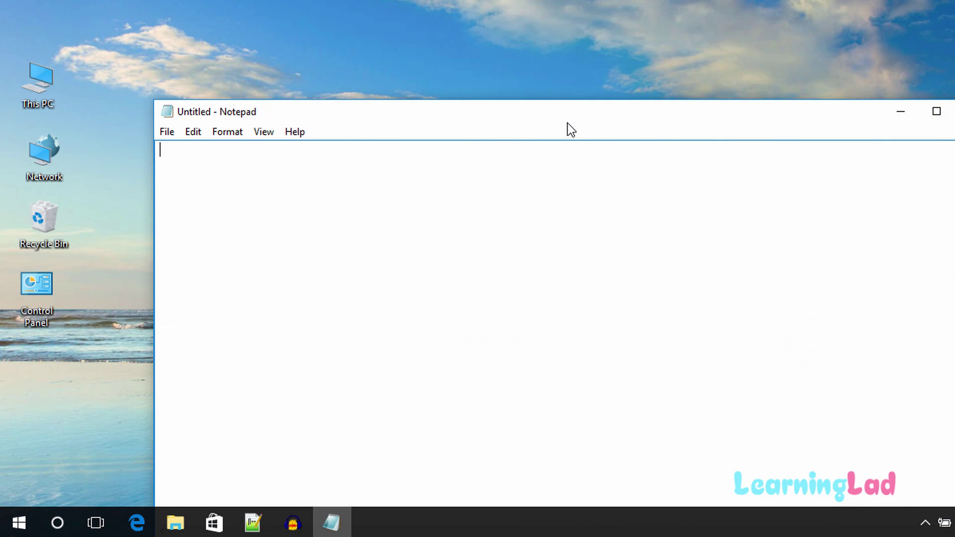
Write the lines Dim sapi and set sapi = CreateObject("sapi.spvoice") in Notepad.
{"action": "left_click_drag", "start_coordinate": [568, 121], "coordinate": [539, 53]}
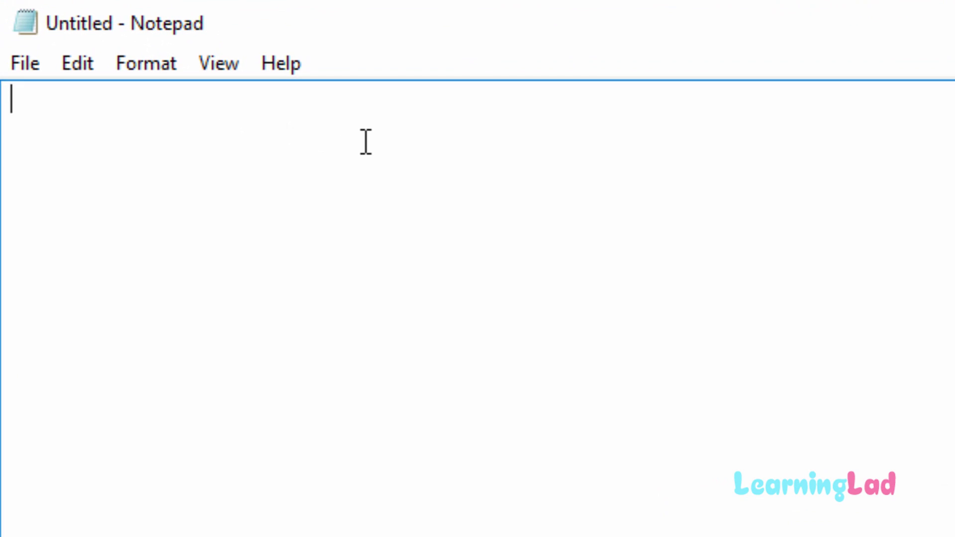
{"action": "type", "text": "Dim"}
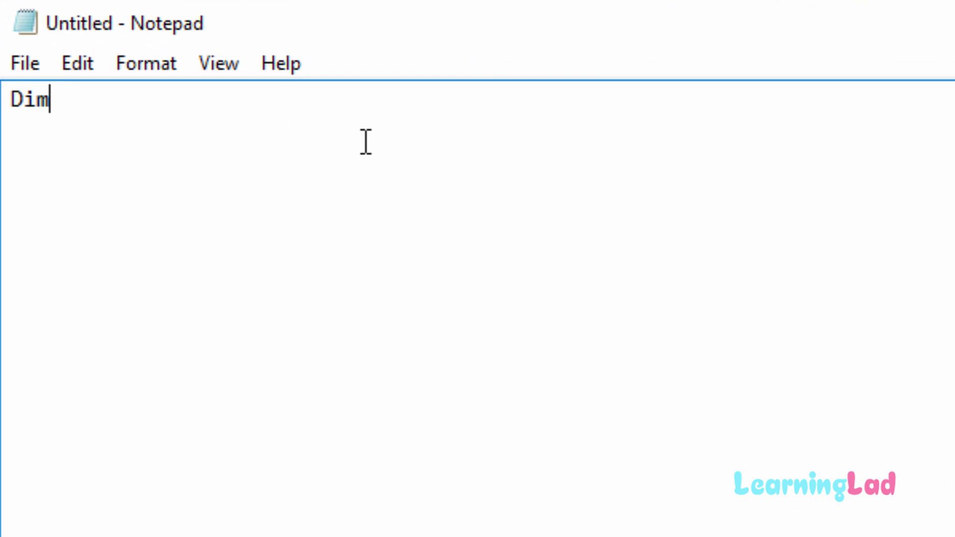
{"action": "type", "text": " sapi"}
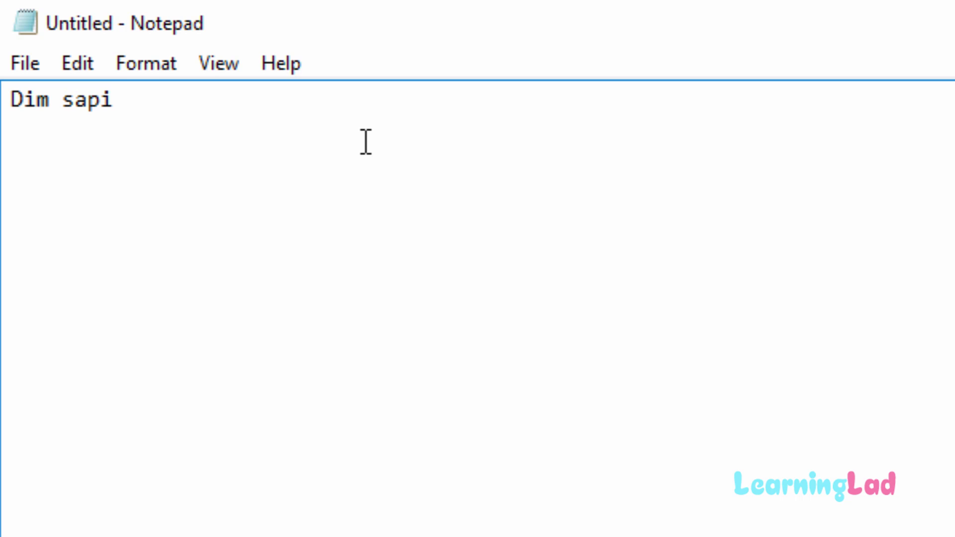
{"action": "key", "text": "Return"}
{"action": "type", "text": "set sapi "}
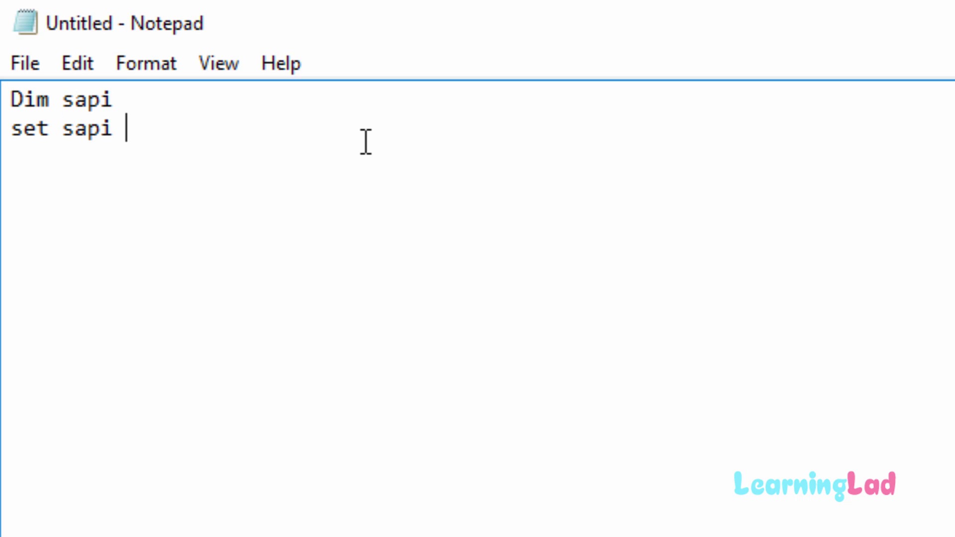
{"action": "type", "text": "= CreateObject()"}
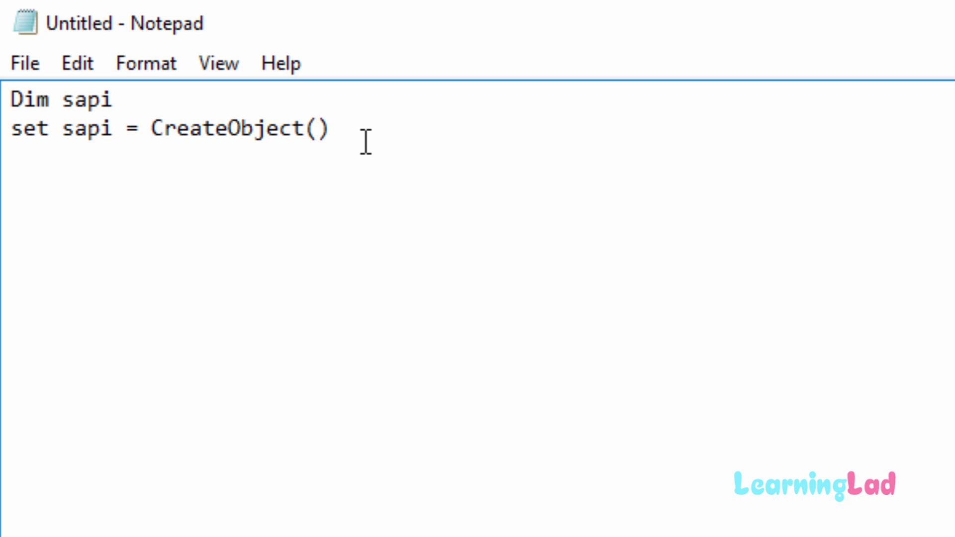
{"action": "key", "text": "Left"}
{"action": "type", "text": "\"\""}
{"action": "key", "text": "Left"}
{"action": "type", "text": "sapi."}
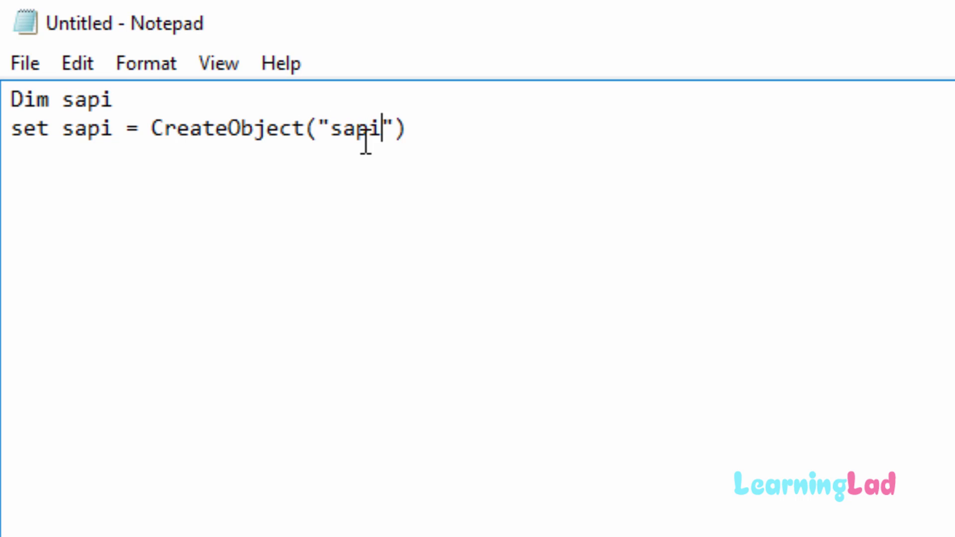
{"action": "type", "text": "spv"}
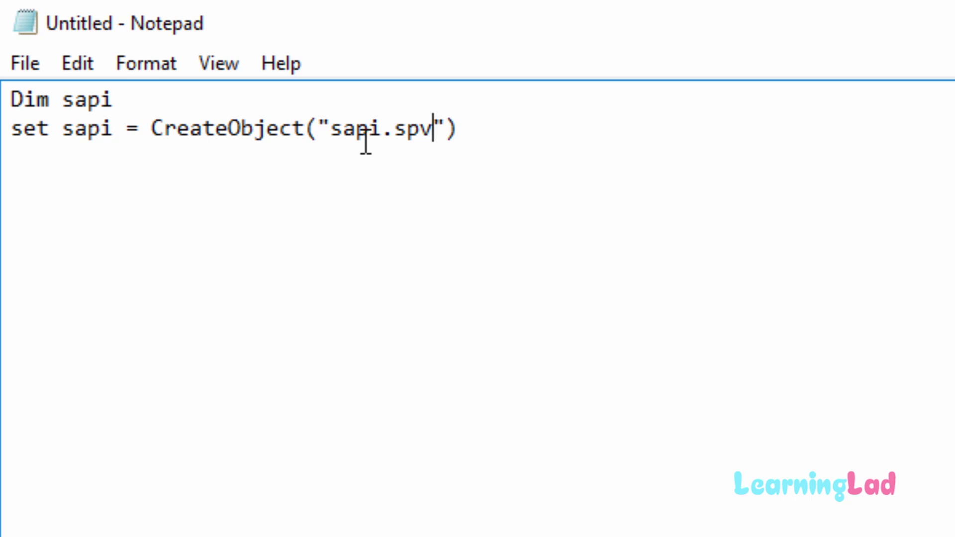
{"action": "type", "text": "oice"}
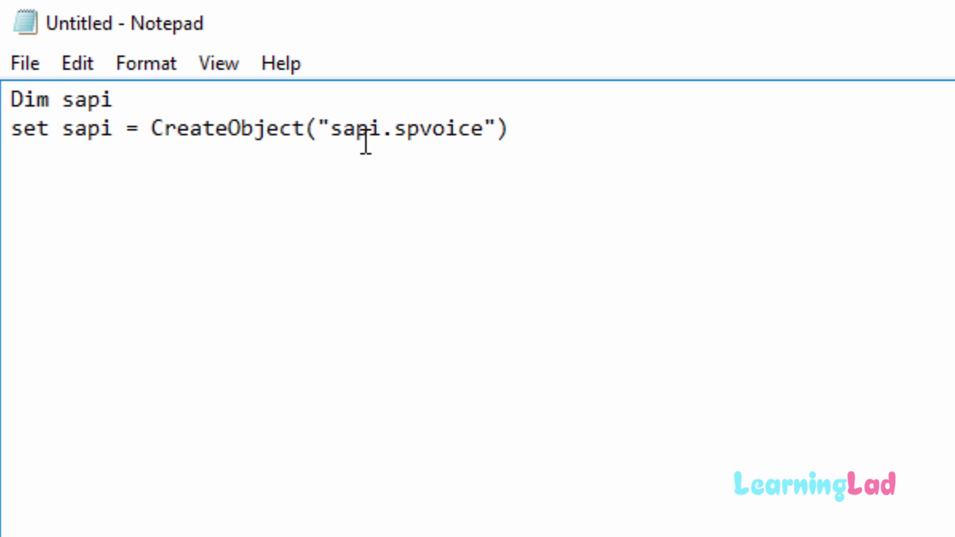
Add a third line sapi.Speak with a quoted 'Welcome' greeting plus the person's name, fixing the typo.
{"action": "left_click", "coordinate": [551, 131]}
{"action": "key", "text": "Return"}
{"action": "type", "text": "sap"}
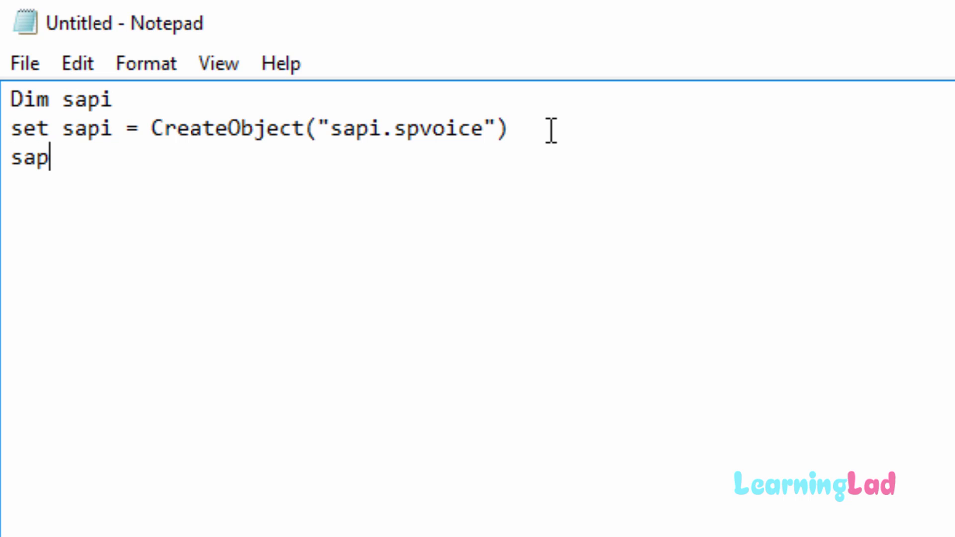
{"action": "type", "text": "i.sp"}
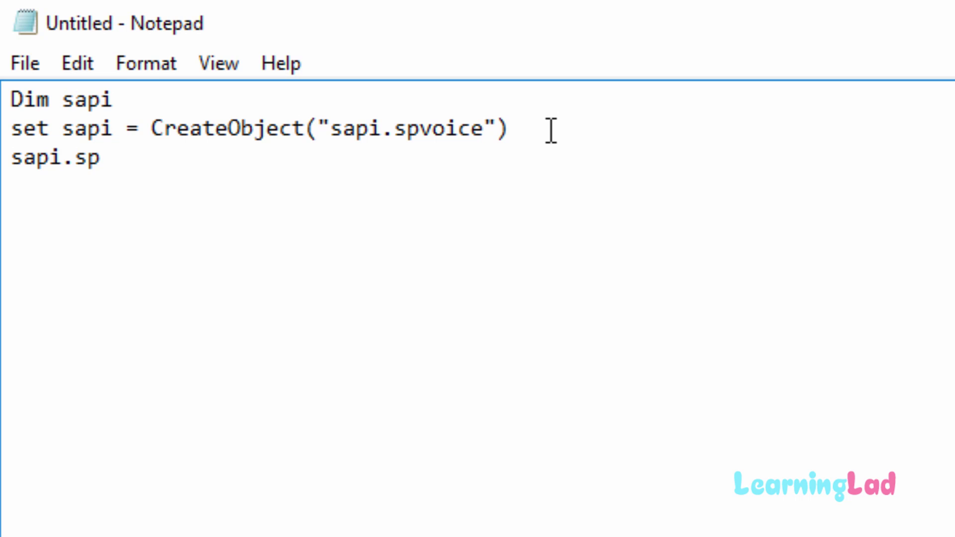
{"action": "key", "text": "BackSpace"}
{"action": "key", "text": "BackSpace"}
{"action": "type", "text": "Speak"}
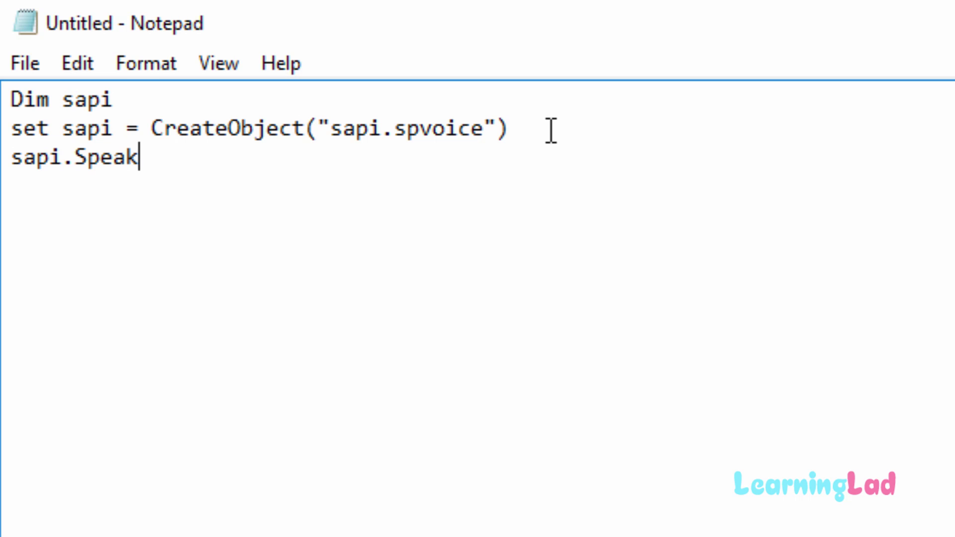
{"action": "type", "text": " \"\""}
{"action": "key", "text": "Left"}
{"action": "type", "text": "Wlcom"}
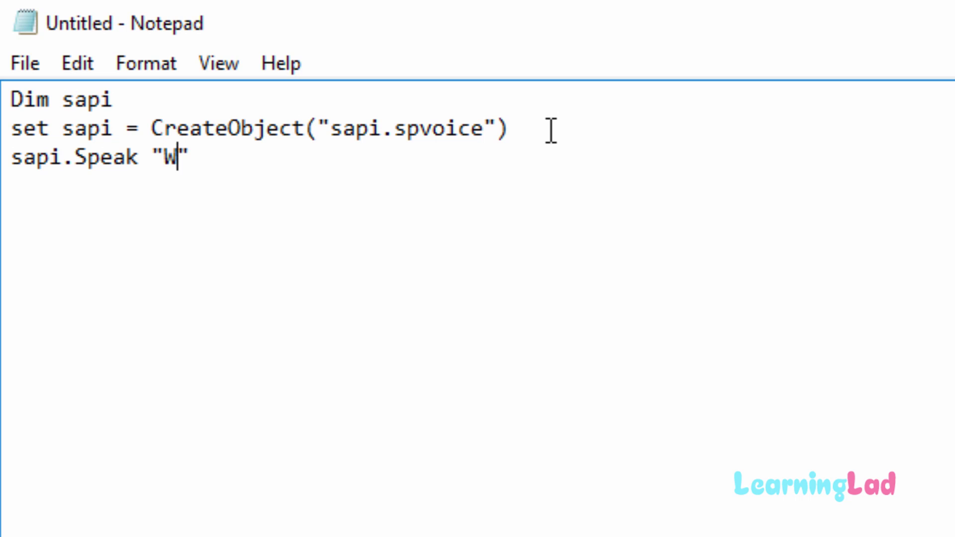
{"action": "type", "text": "e Anil"}
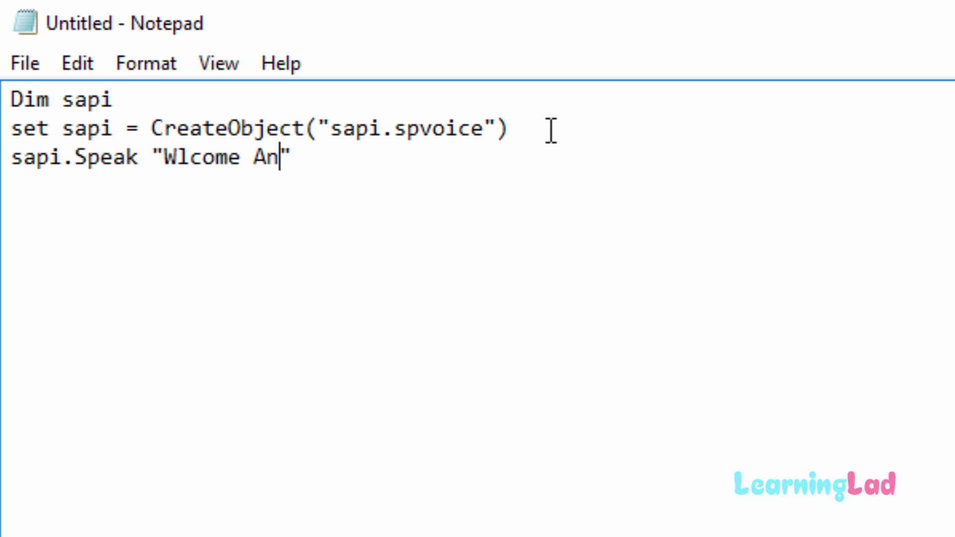
{"action": "type", "text": "."}
{"action": "key", "text": "Left"}
{"action": "key", "text": "Left"}
{"action": "key", "text": "Left"}
{"action": "key", "text": "Left"}
{"action": "key", "text": "Left"}
{"action": "key", "text": "Left"}
{"action": "key", "text": "Left"}
{"action": "key", "text": "Left"}
{"action": "key", "text": "Left"}
{"action": "key", "text": "Left"}
{"action": "key", "text": "Left"}
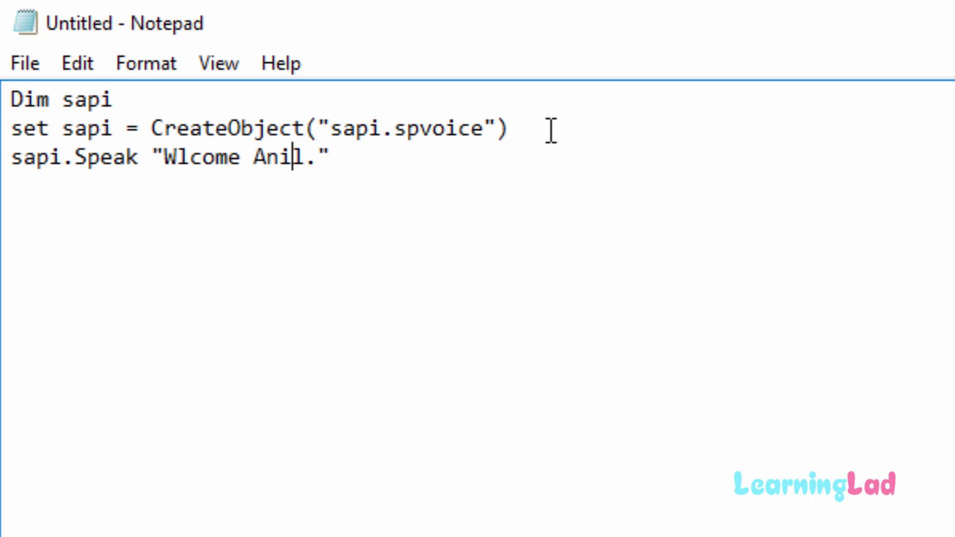
{"action": "type", "text": "e"}
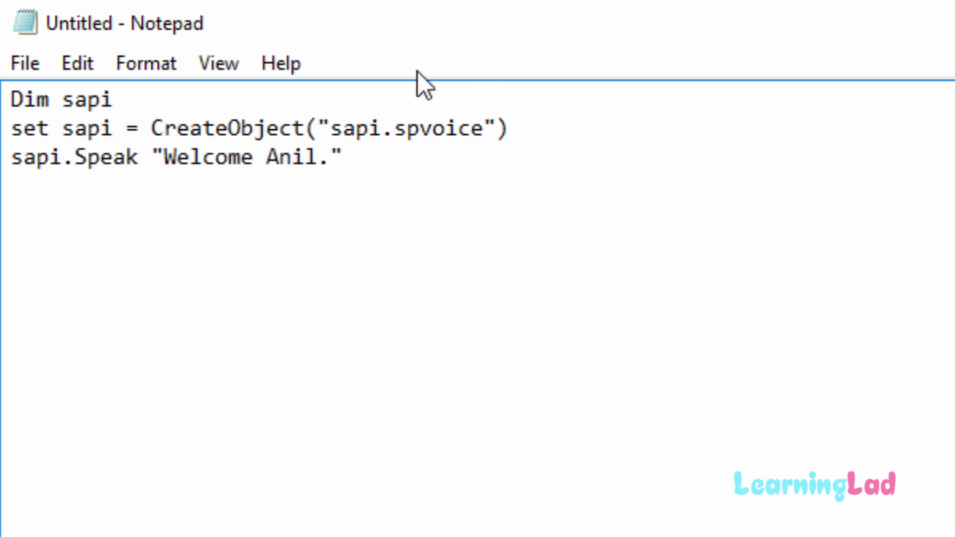
Bring up the Save As dialog on the Music folder, moved aside, with the File name field selected.
{"action": "left_click", "coordinate": [19, 65]}
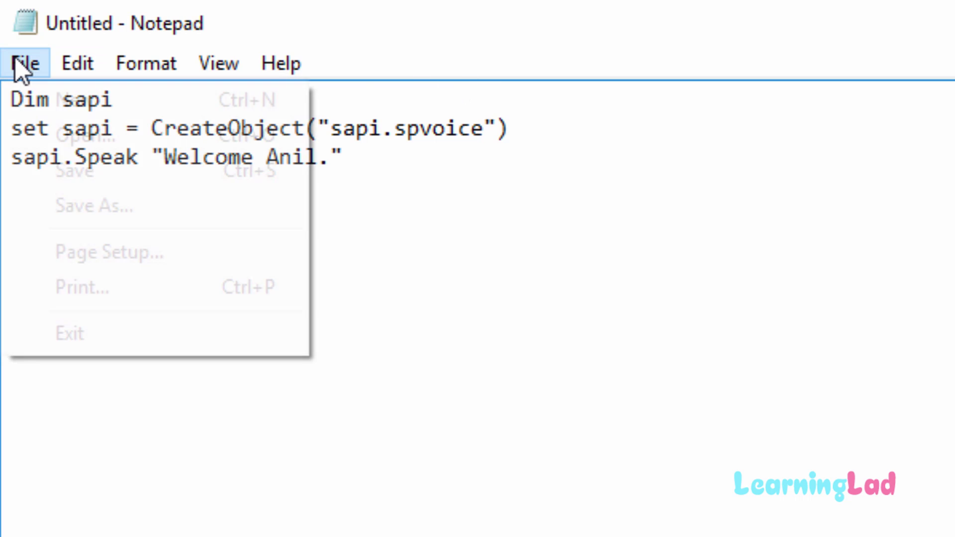
{"action": "left_click", "coordinate": [99, 178]}
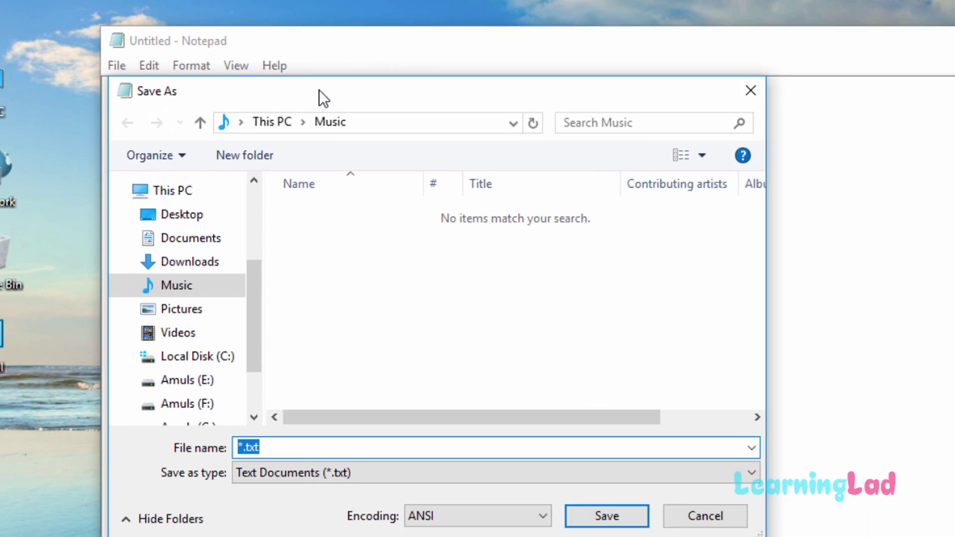
{"action": "left_click_drag", "start_coordinate": [320, 96], "coordinate": [647, 65]}
{"action": "left_click", "coordinate": [546, 219]}
{"action": "left_click", "coordinate": [685, 351]}
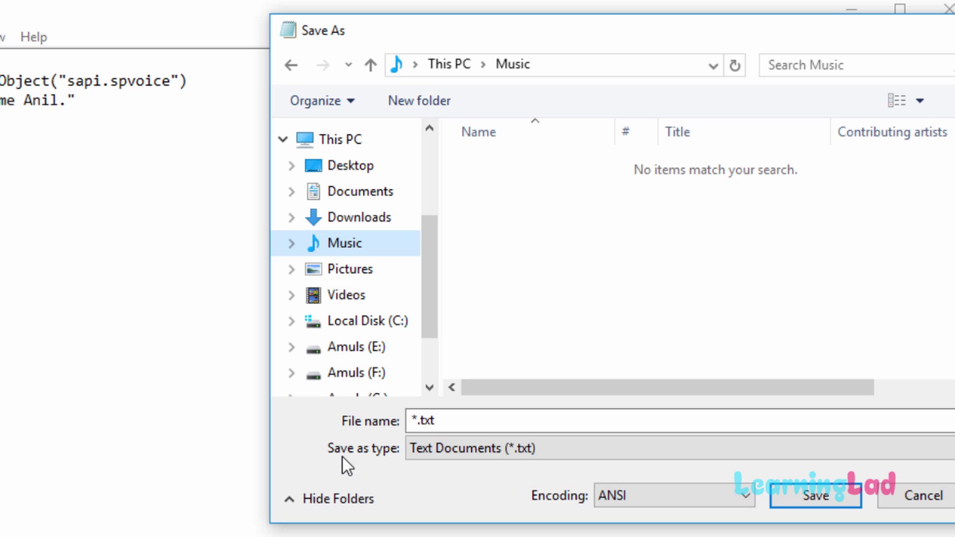
Save the script as "welcome message.vbs" with All Files type, then close Notepad.
{"action": "left_click", "coordinate": [483, 454]}
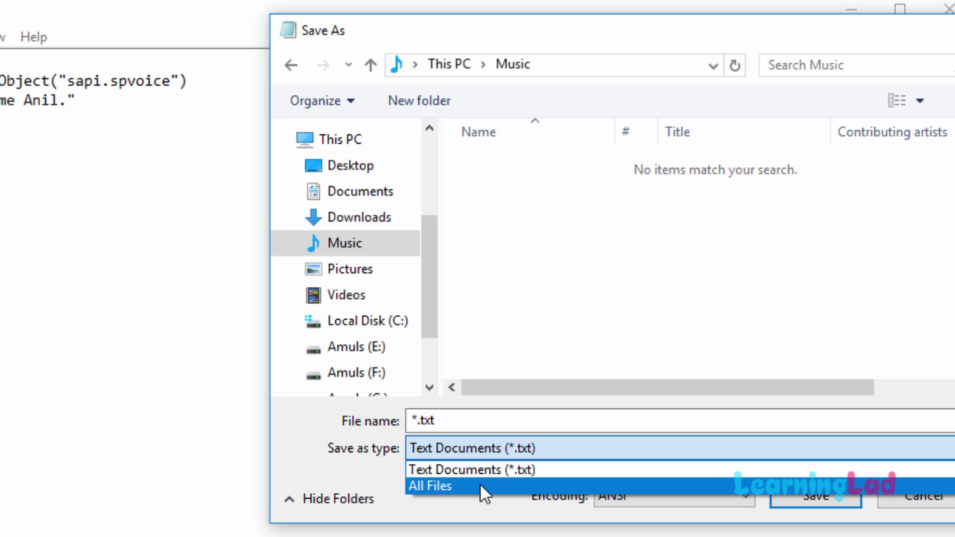
{"action": "left_click", "coordinate": [479, 484]}
{"action": "left_click", "coordinate": [476, 419]}
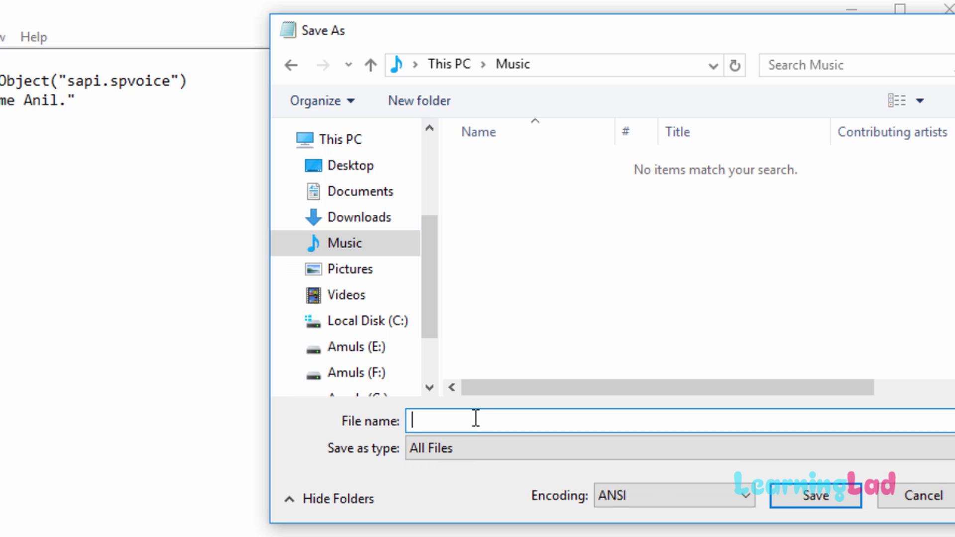
{"action": "type", "text": "\"\""}
{"action": "key", "text": "Left"}
{"action": "type", "text": "welcome messag"}
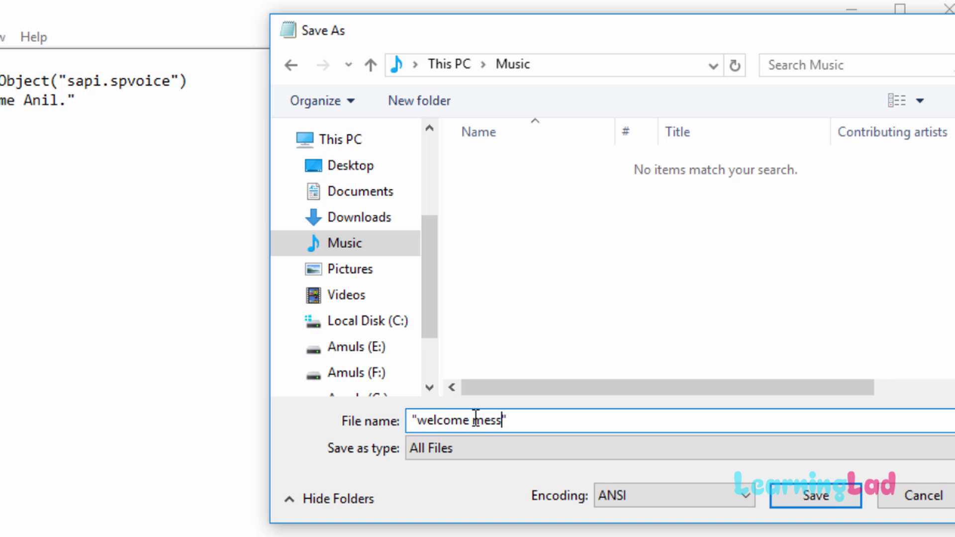
{"action": "type", "text": "e.vbs"}
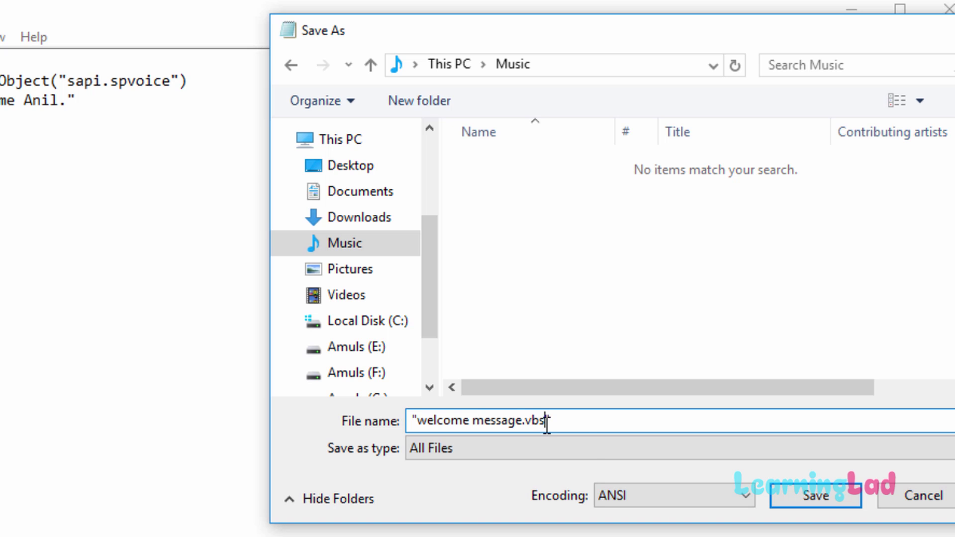
{"action": "left_click", "coordinate": [823, 500]}
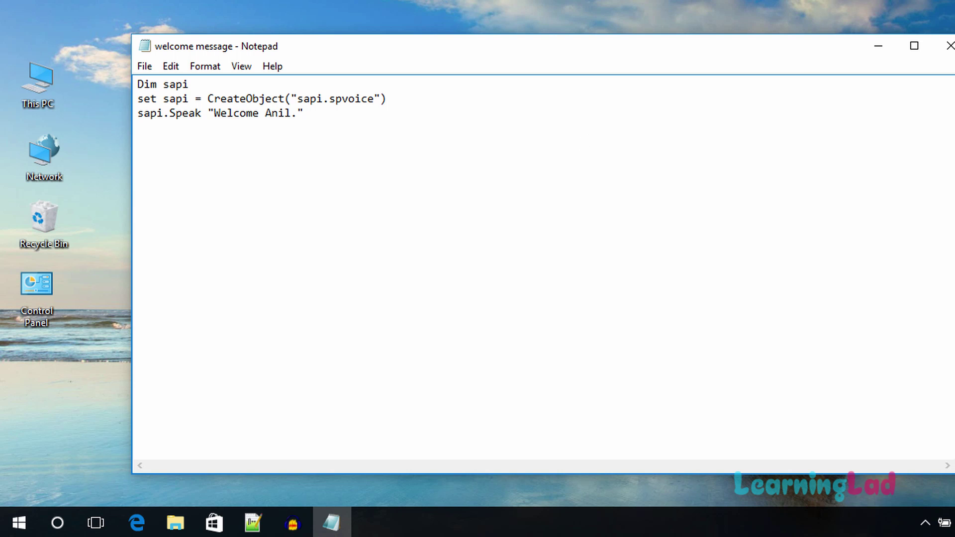
{"action": "left_click", "coordinate": [950, 47]}
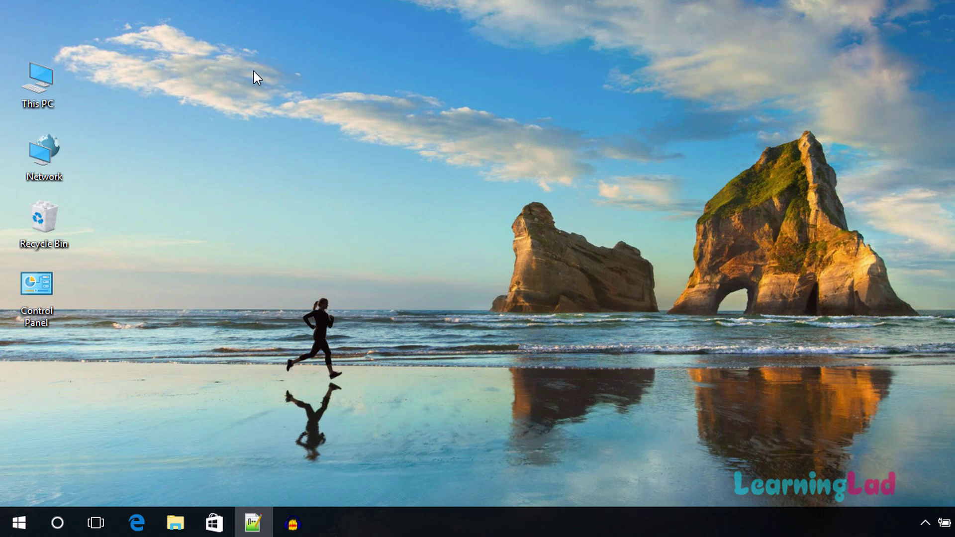
Open the Music folder through This PC and run the welcome message script once.
{"action": "double_click", "coordinate": [49, 83]}
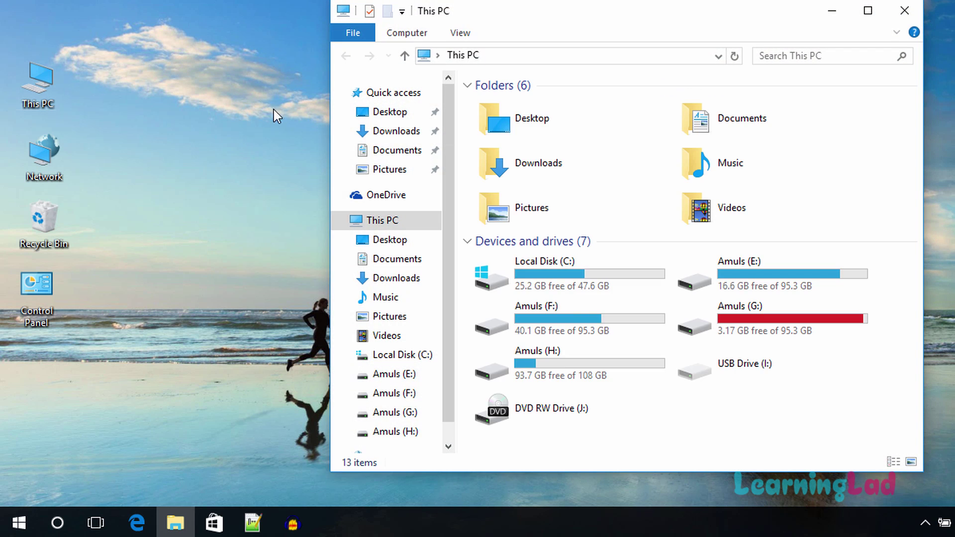
{"action": "left_click", "coordinate": [389, 298]}
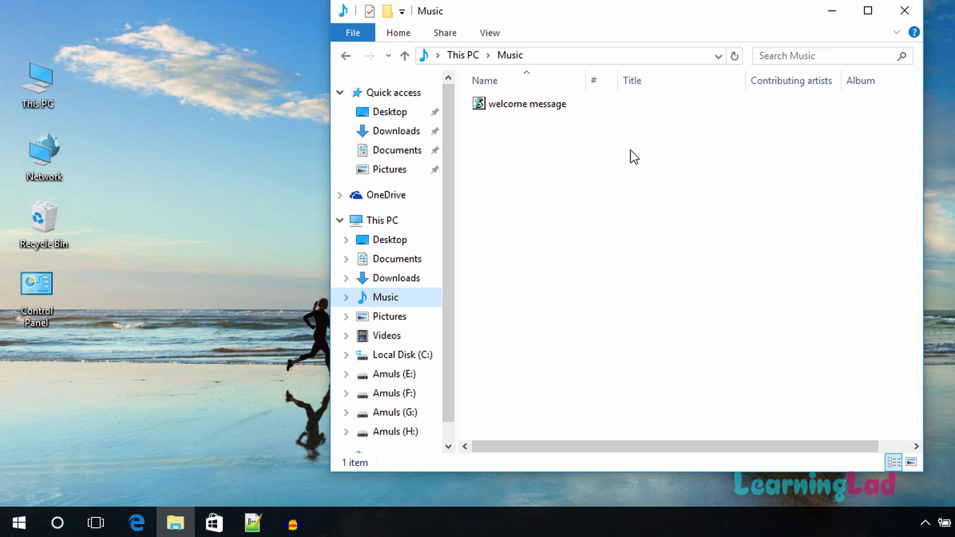
{"action": "left_click", "coordinate": [538, 106]}
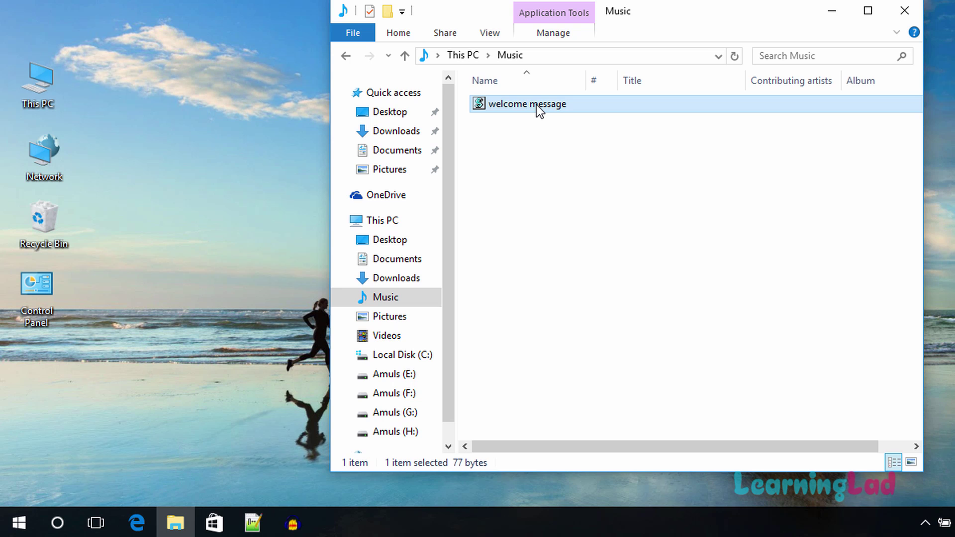
{"action": "right_click", "coordinate": [537, 111]}
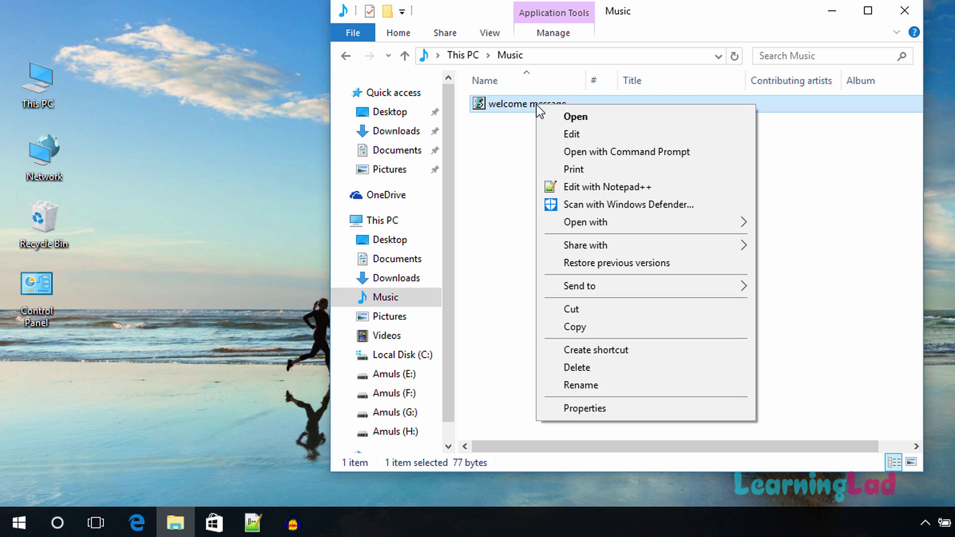
{"action": "left_click", "coordinate": [599, 115]}
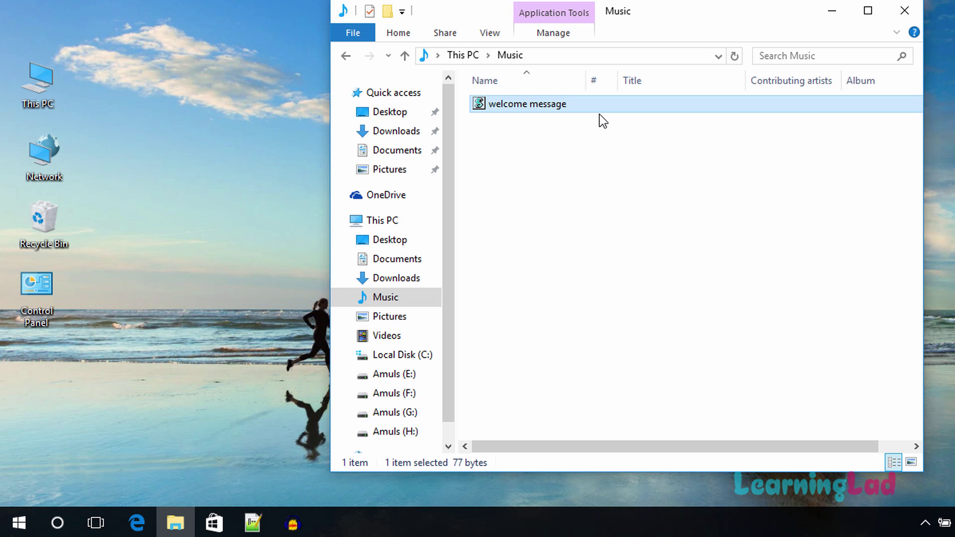
Send a welcome message shortcut to the desktop, reposition it, and close the Music window.
{"action": "right_click", "coordinate": [550, 109]}
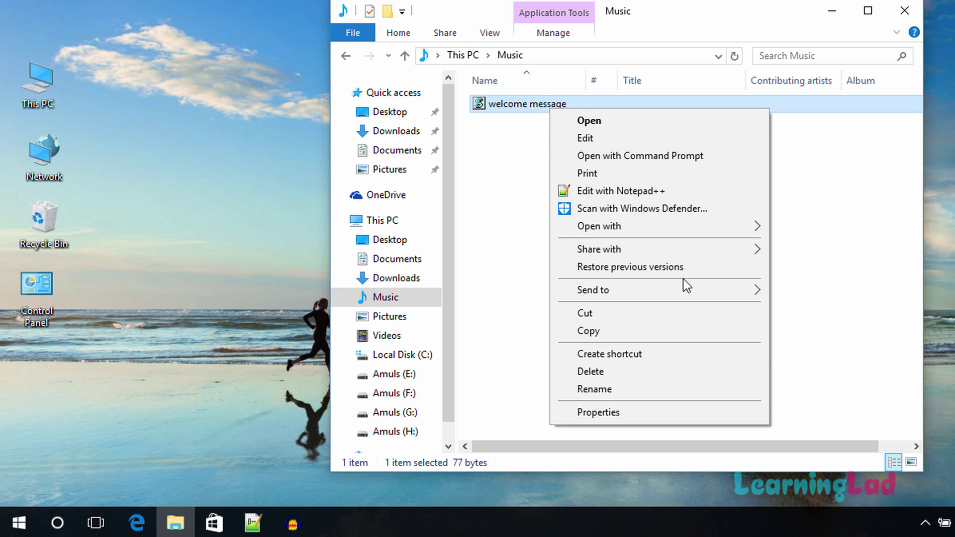
{"action": "mouse_move", "coordinate": [702, 290]}
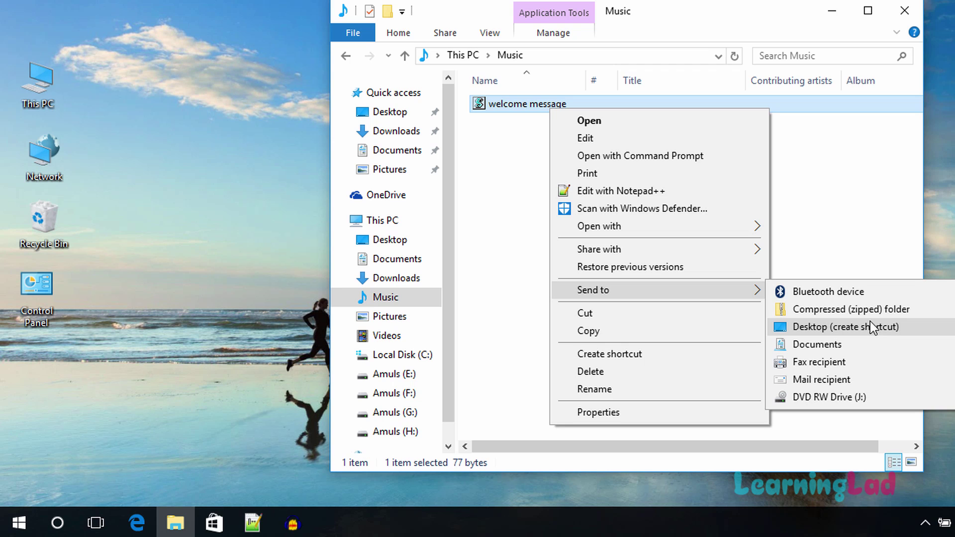
{"action": "left_click", "coordinate": [918, 327]}
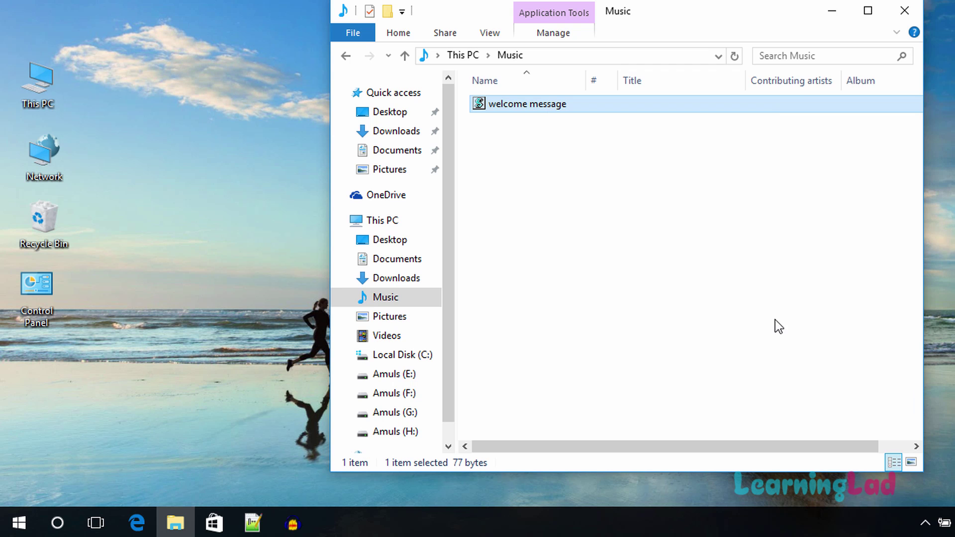
{"action": "left_click_drag", "start_coordinate": [152, 89], "coordinate": [183, 145]}
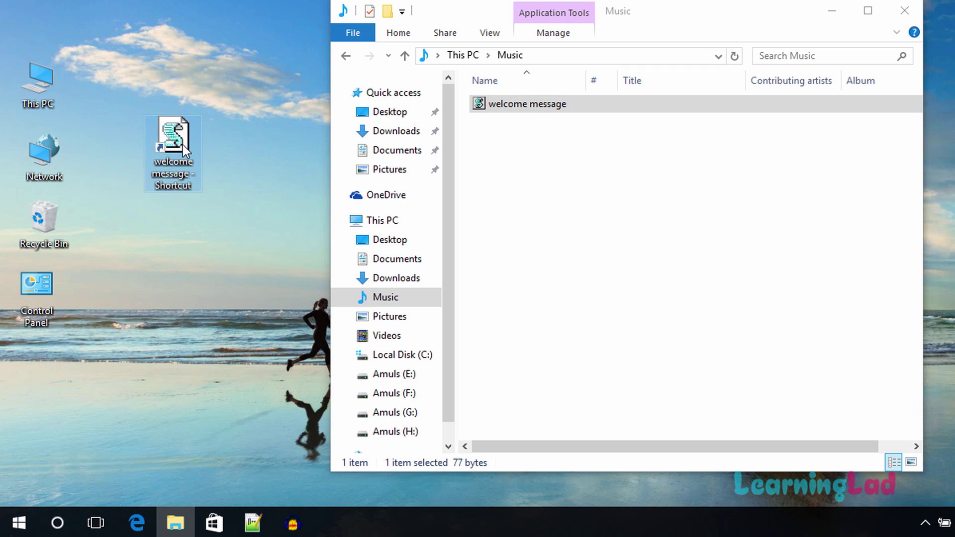
{"action": "left_click", "coordinate": [748, 22]}
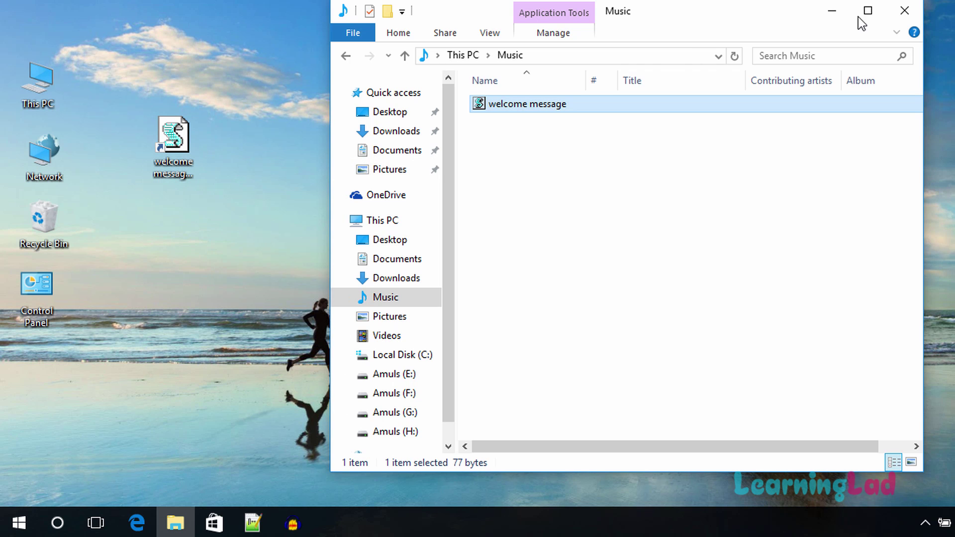
{"action": "left_click", "coordinate": [905, 12]}
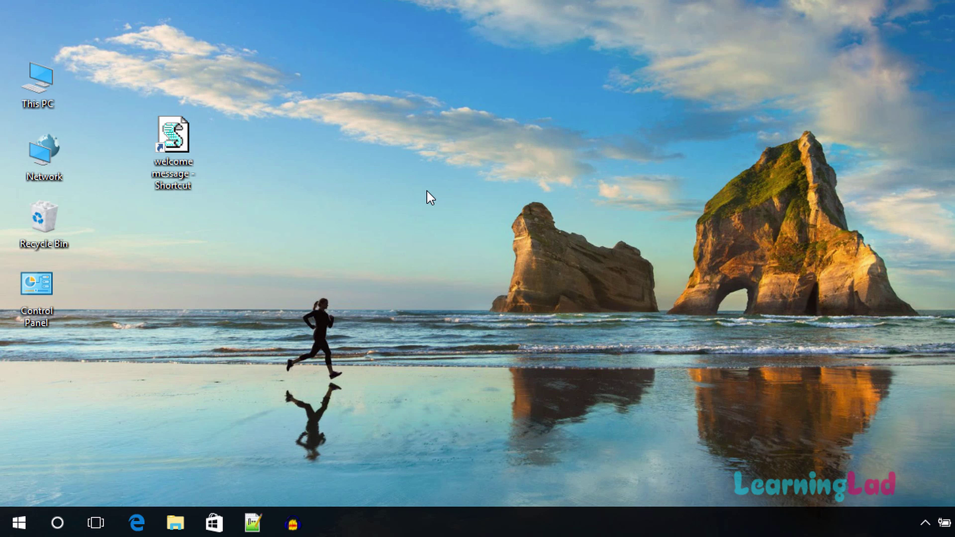
Enter shell:startup in the Run dialog.
{"action": "key", "text": "super+r"}
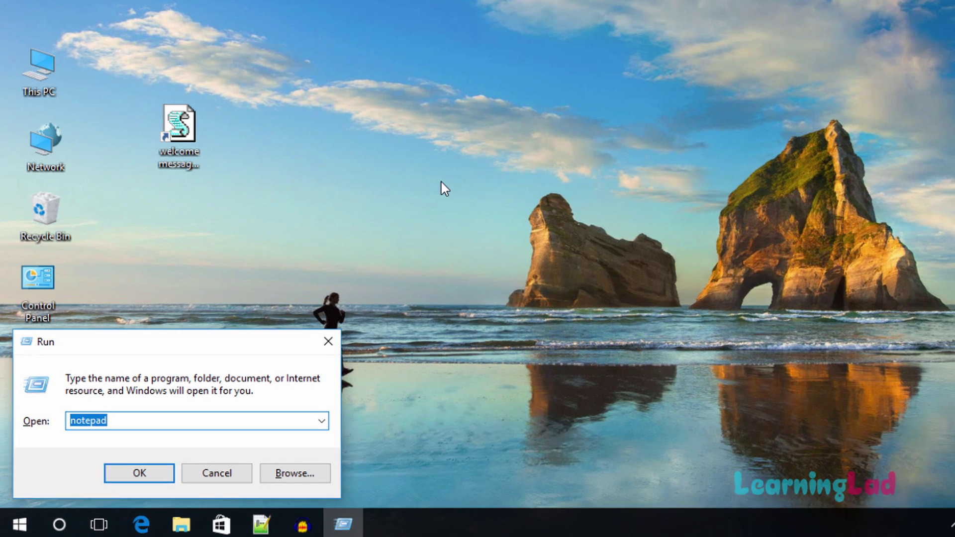
{"action": "type", "text": "she"}
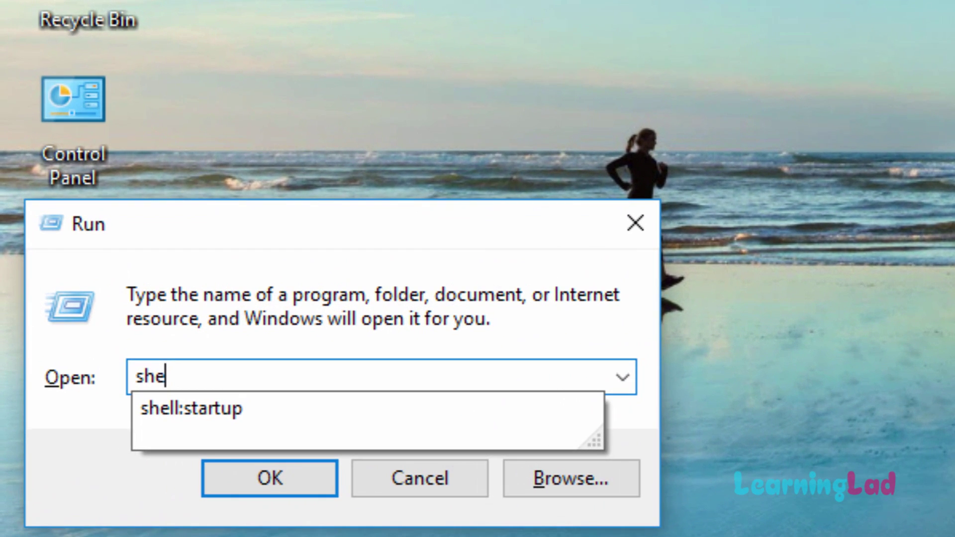
{"action": "type", "text": "ll:"}
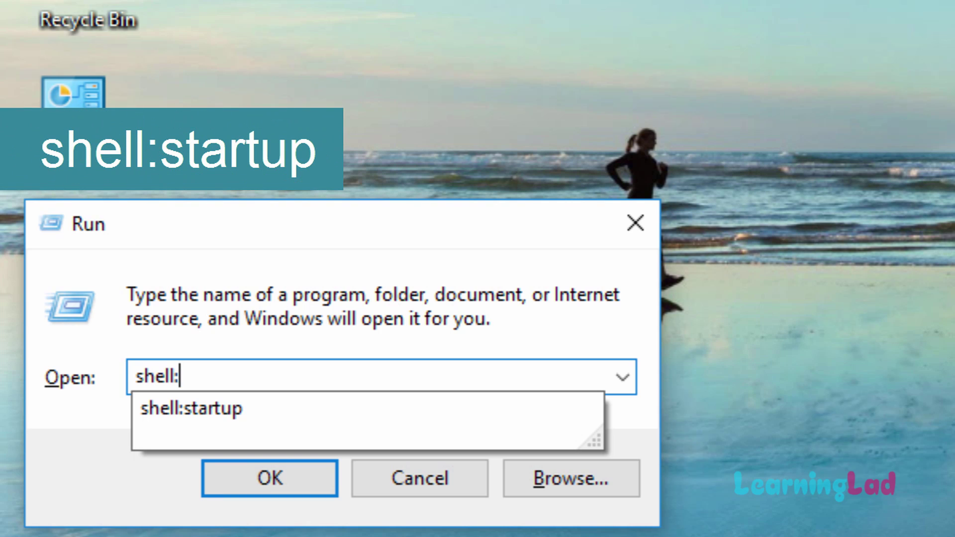
{"action": "type", "text": "start"}
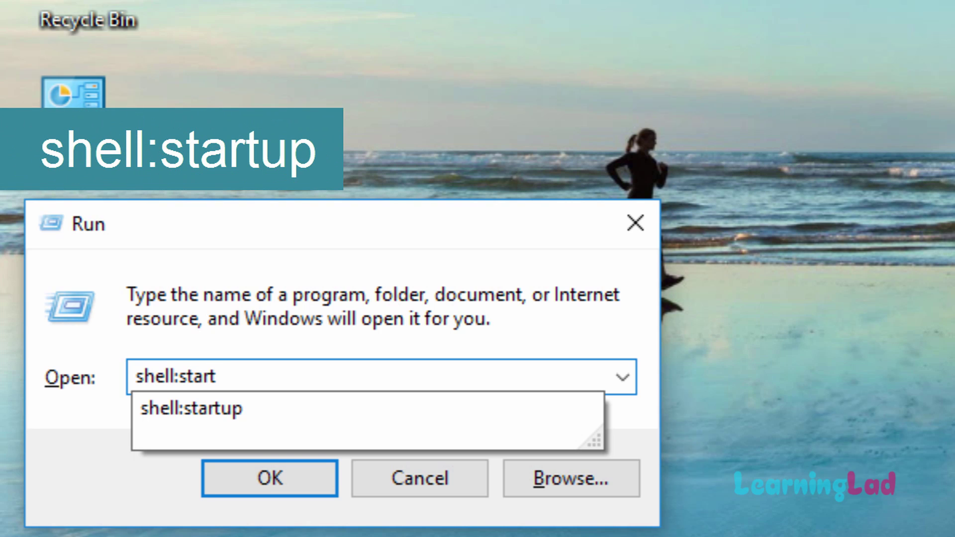
{"action": "type", "text": "up"}
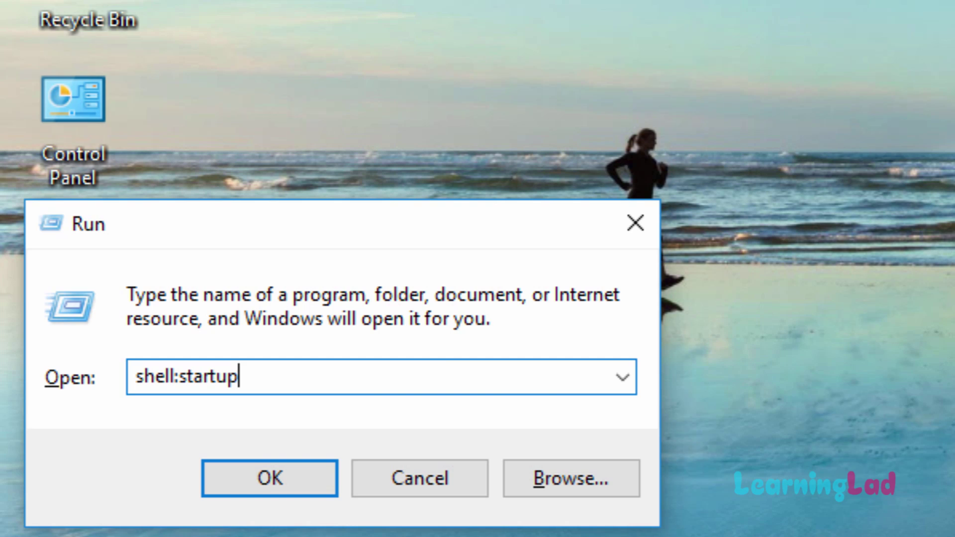
Open the Startup folder, move the desktop welcome message shortcut into it, and close the window.
{"action": "left_click", "coordinate": [266, 472]}
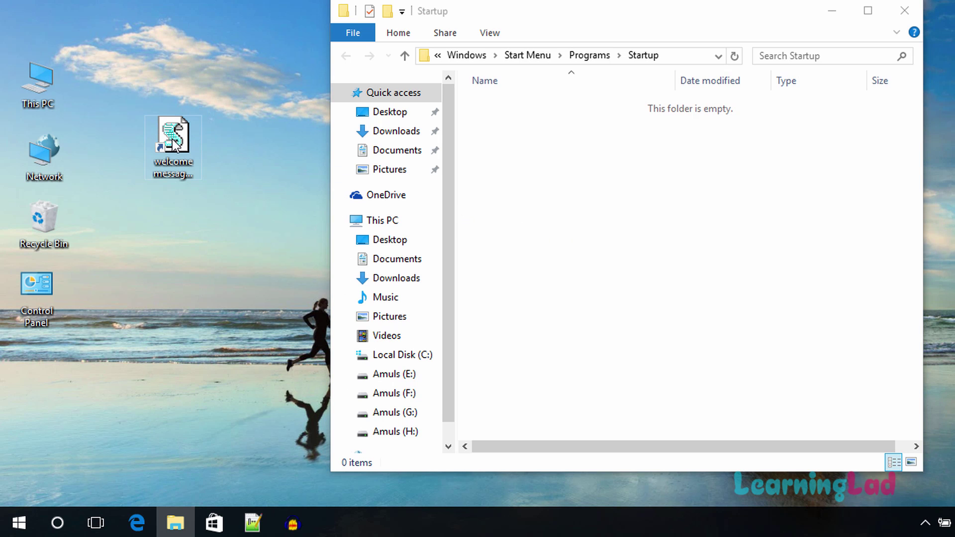
{"action": "left_click", "coordinate": [199, 155]}
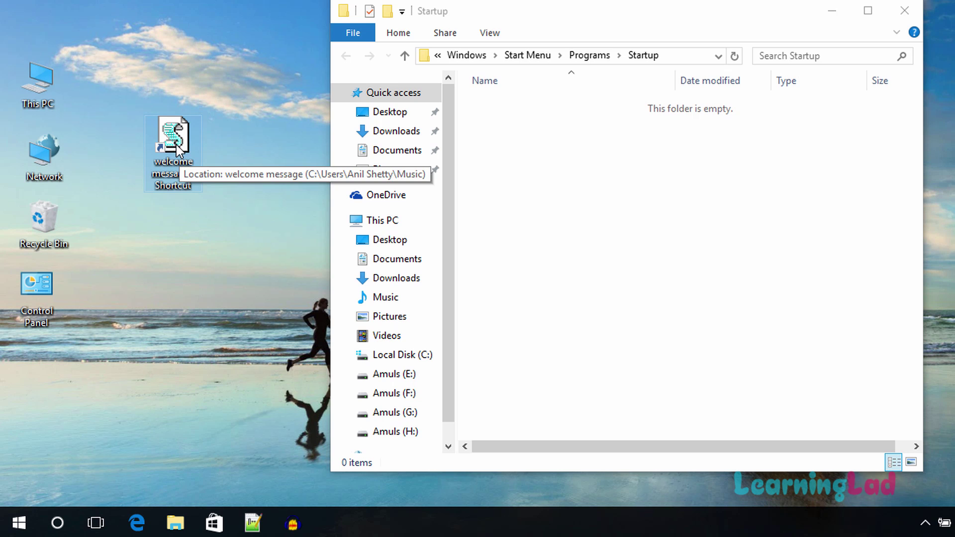
{"action": "left_click_drag", "start_coordinate": [188, 160], "coordinate": [626, 209]}
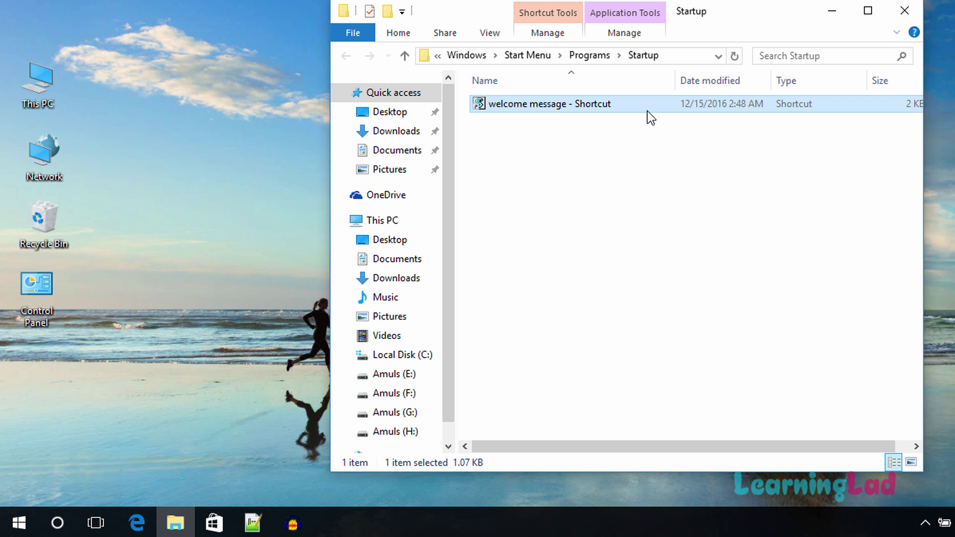
{"action": "left_click_drag", "start_coordinate": [725, 14], "coordinate": [644, 11]}
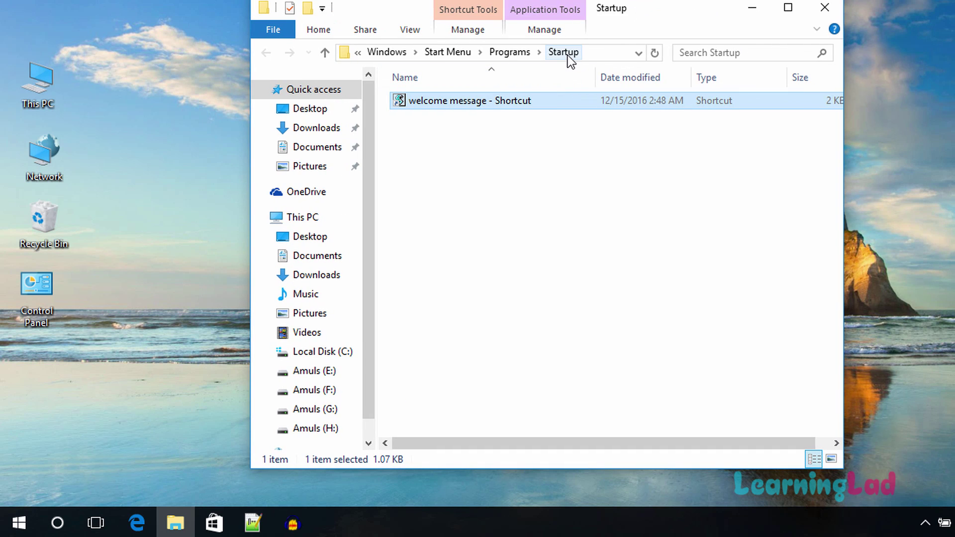
{"action": "left_click", "coordinate": [830, 9]}
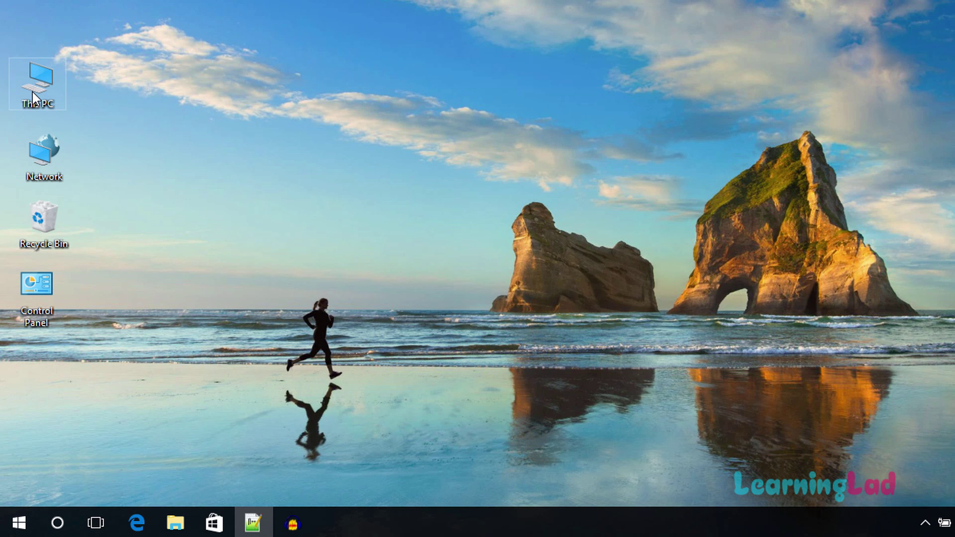
Open the welcome message script from This PC > Music for editing in Notepad.
{"action": "double_click", "coordinate": [56, 89]}
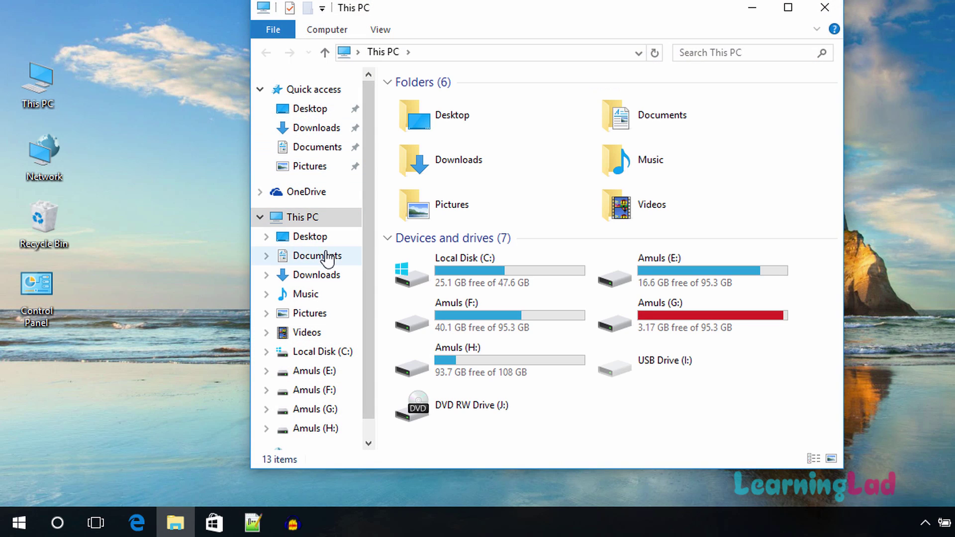
{"action": "left_click", "coordinate": [312, 294]}
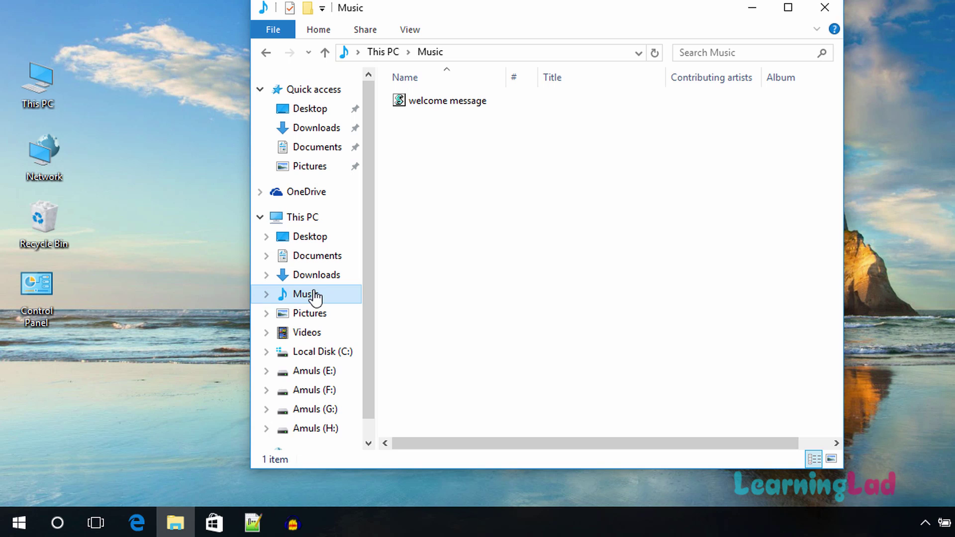
{"action": "left_click", "coordinate": [467, 101]}
{"action": "right_click", "coordinate": [467, 101]}
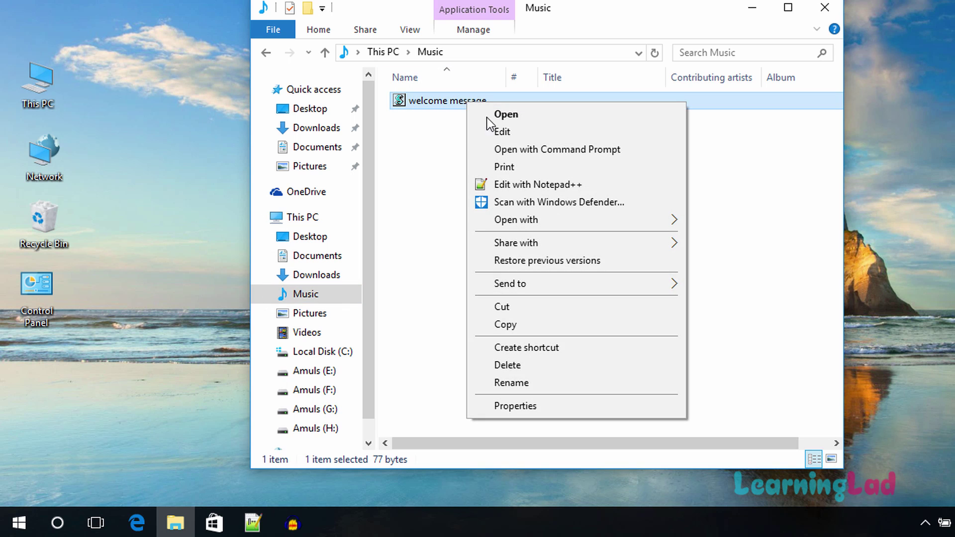
{"action": "left_click", "coordinate": [510, 134]}
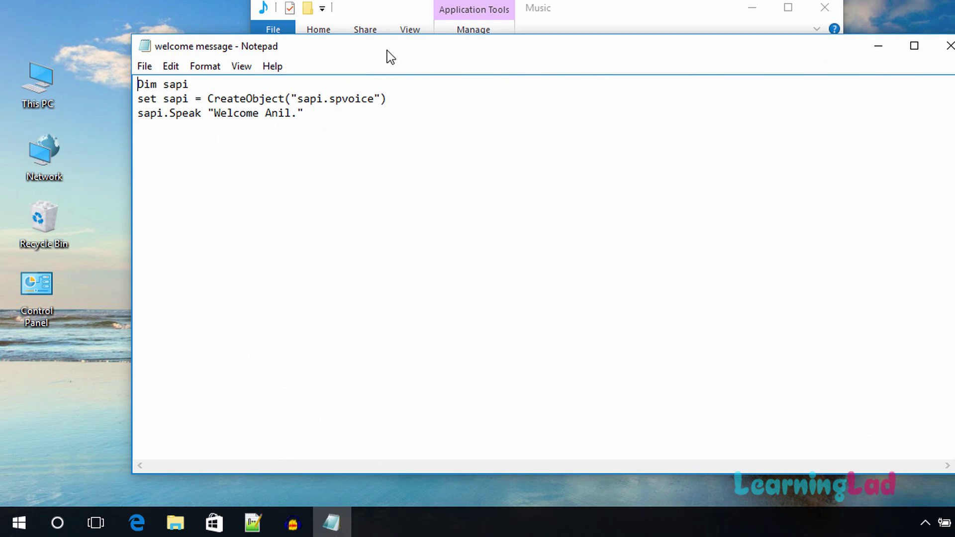
Reposition Notepad to review the three-line script, then close it.
{"action": "left_click_drag", "start_coordinate": [387, 49], "coordinate": [712, 121]}
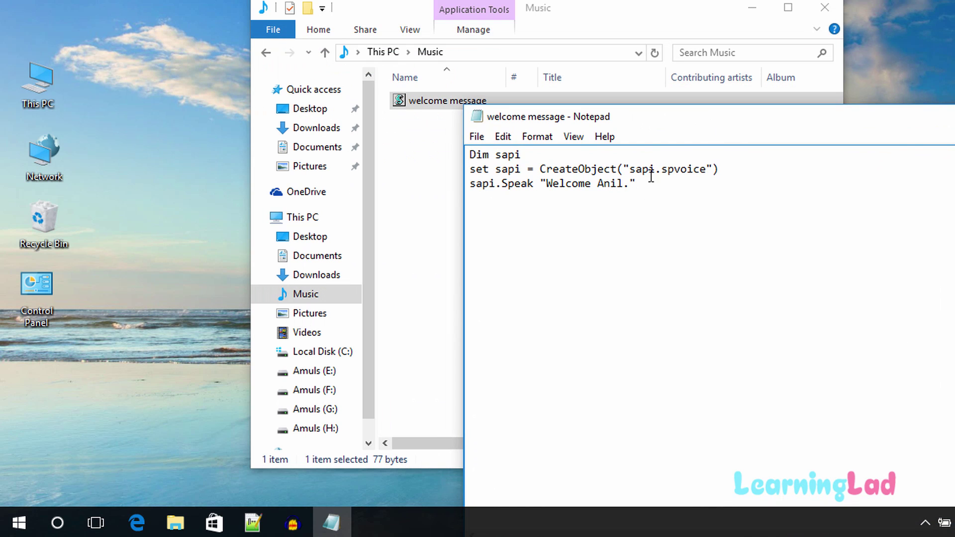
{"action": "left_click_drag", "start_coordinate": [689, 117], "coordinate": [311, 165]}
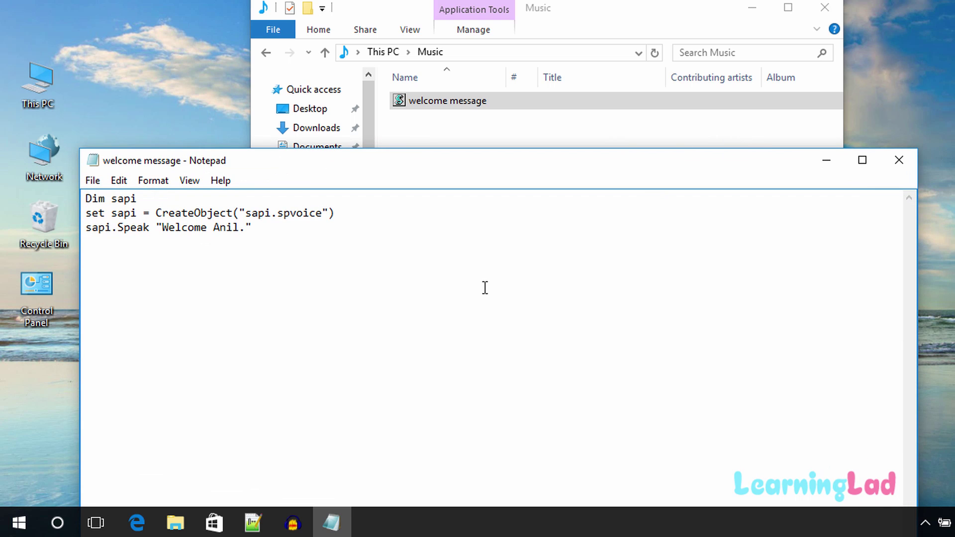
{"action": "left_click", "coordinate": [900, 159]}
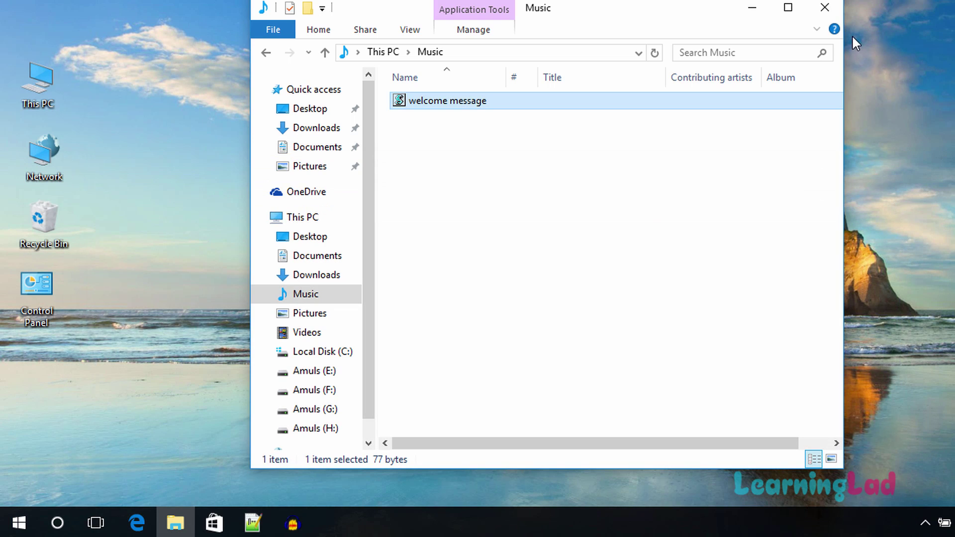
Close the Music folder window, leaving only the empty desktop.
{"action": "left_click", "coordinate": [825, 8]}
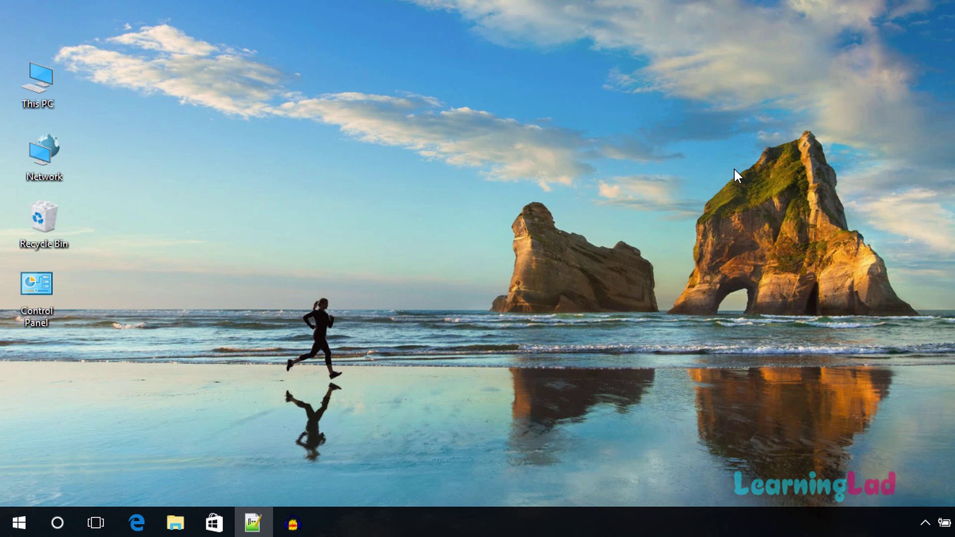